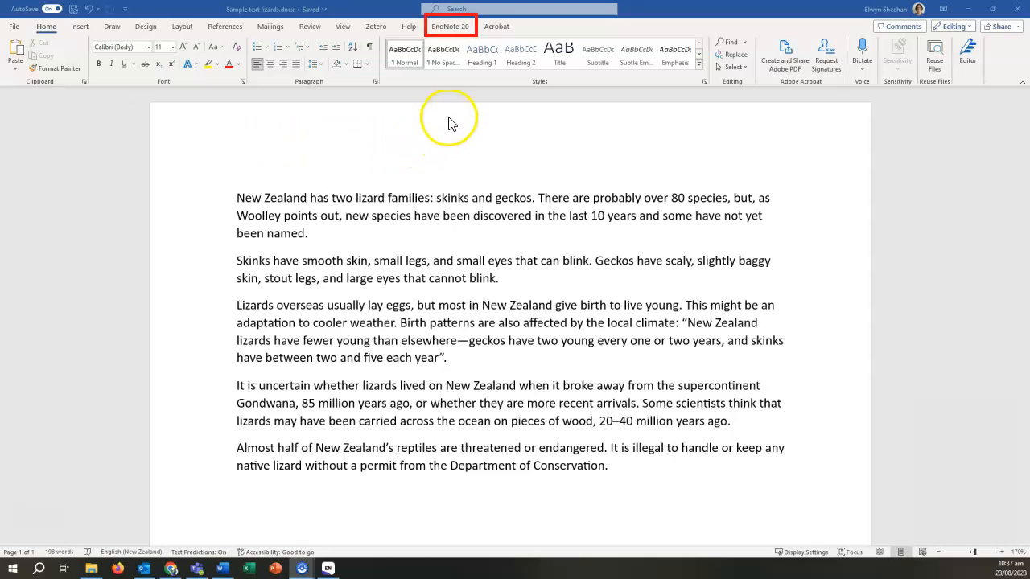
# - Show the EndNote 20 citation tools on the Word ribbon for the lizard essay
pyautogui.click(449, 29)
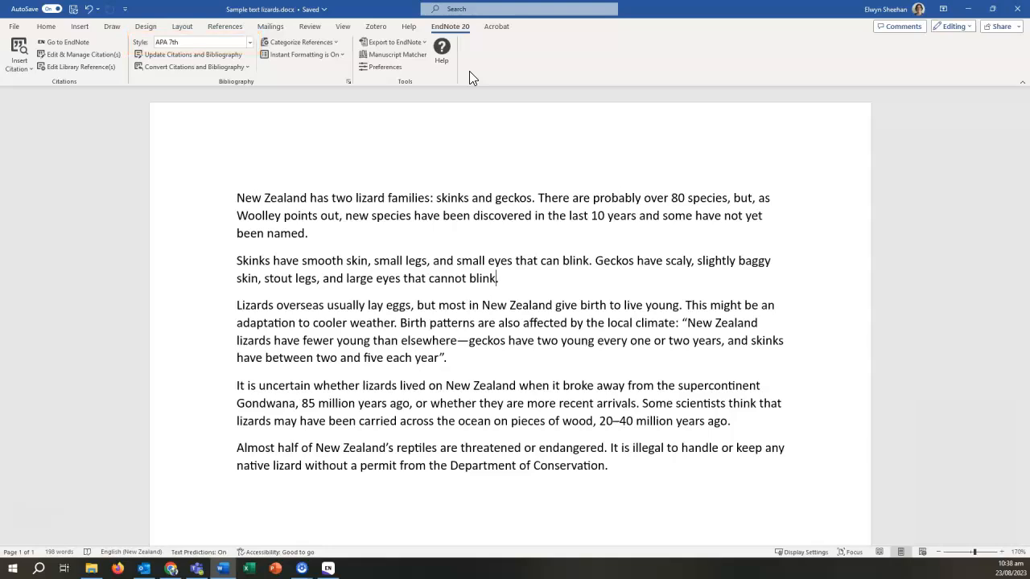
# - Search EndNote for 'reptiles' and cite Van Winkel 2018 after 'geckos' in the first sentence
pyautogui.click(533, 200)
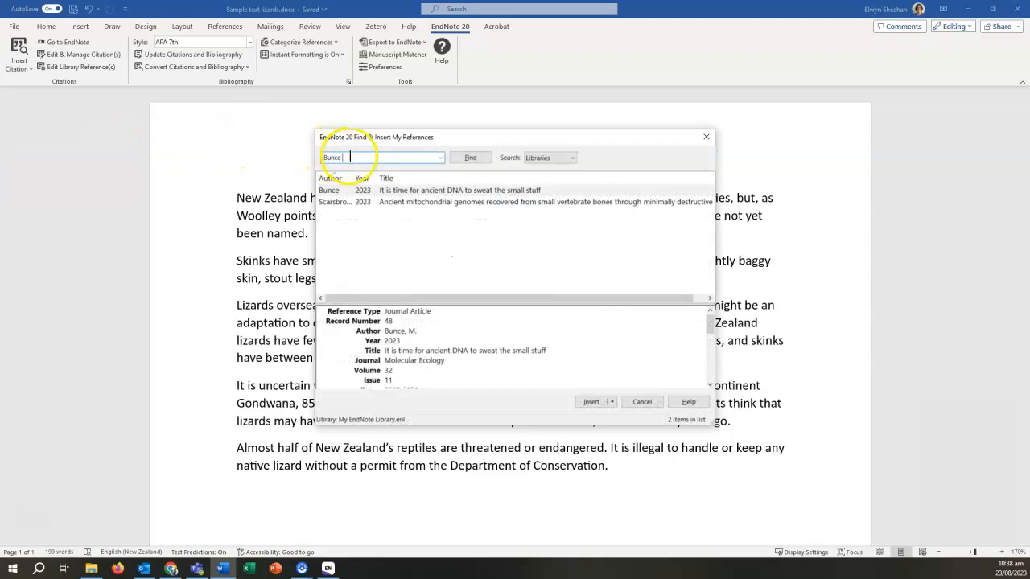
pyautogui.write('re')
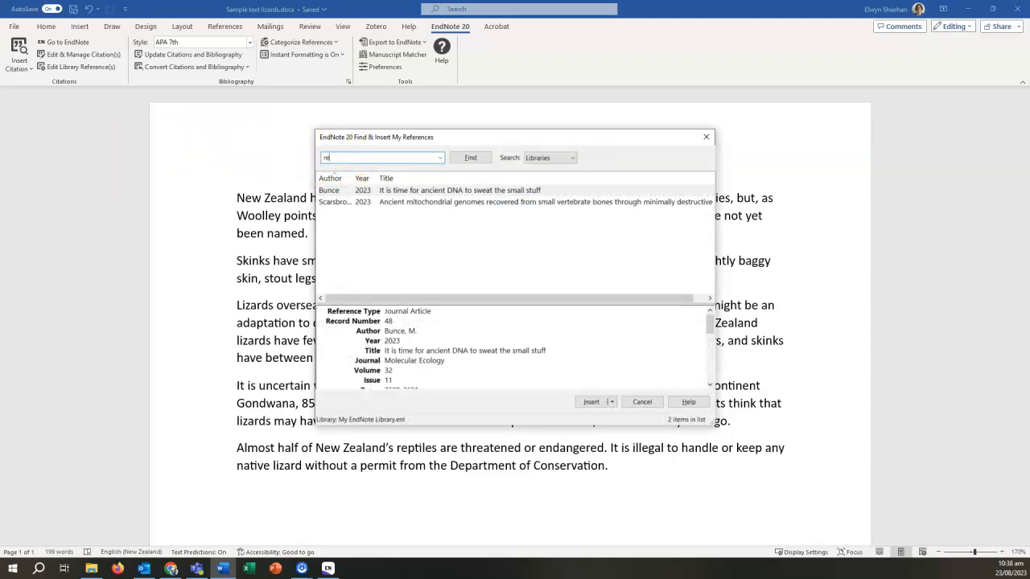
pyautogui.write('ptiles')
pyautogui.press('Return')
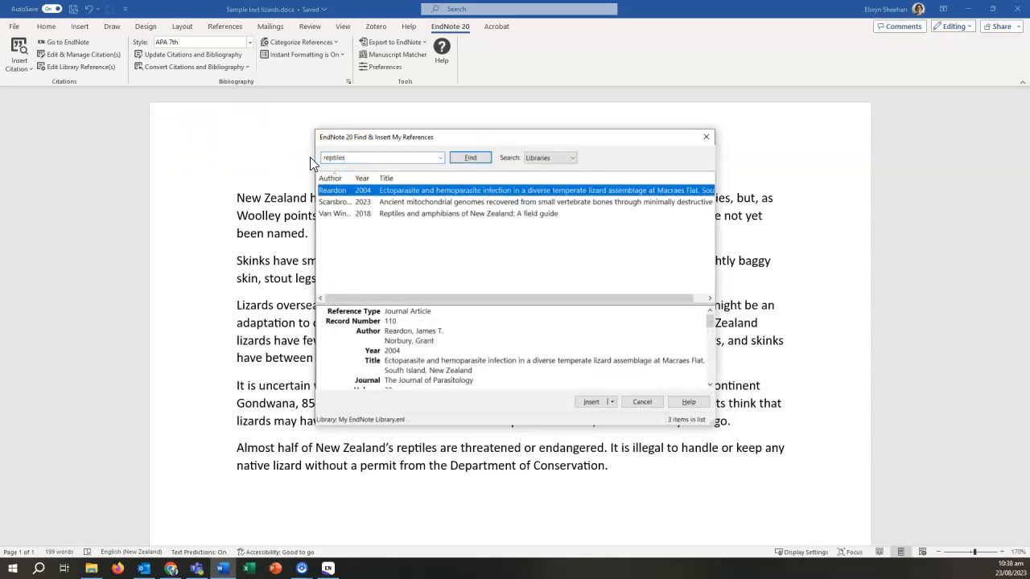
pyautogui.click(391, 215)
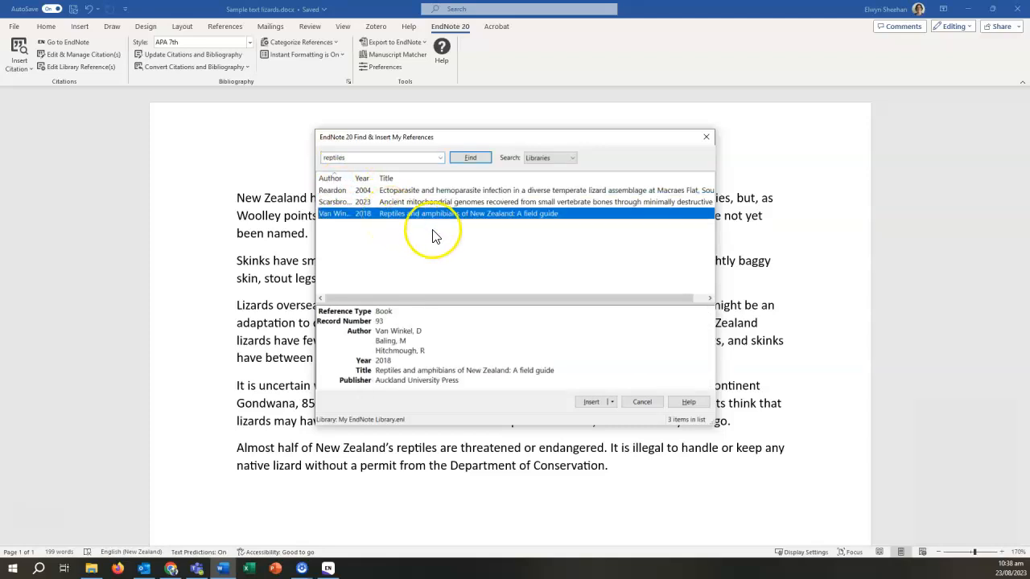
pyautogui.click(591, 402)
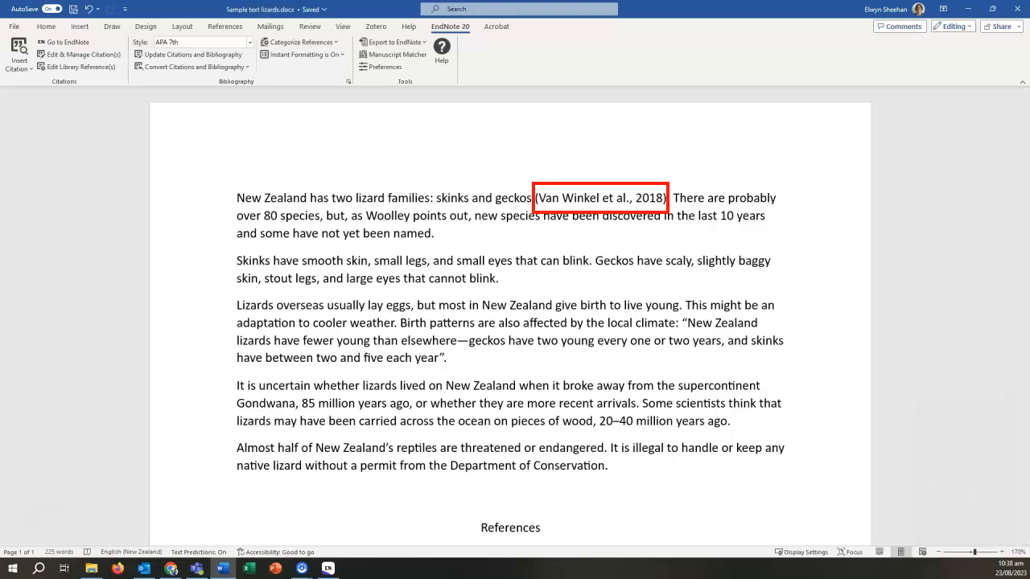
pyautogui.scroll(-3, 511, 322)
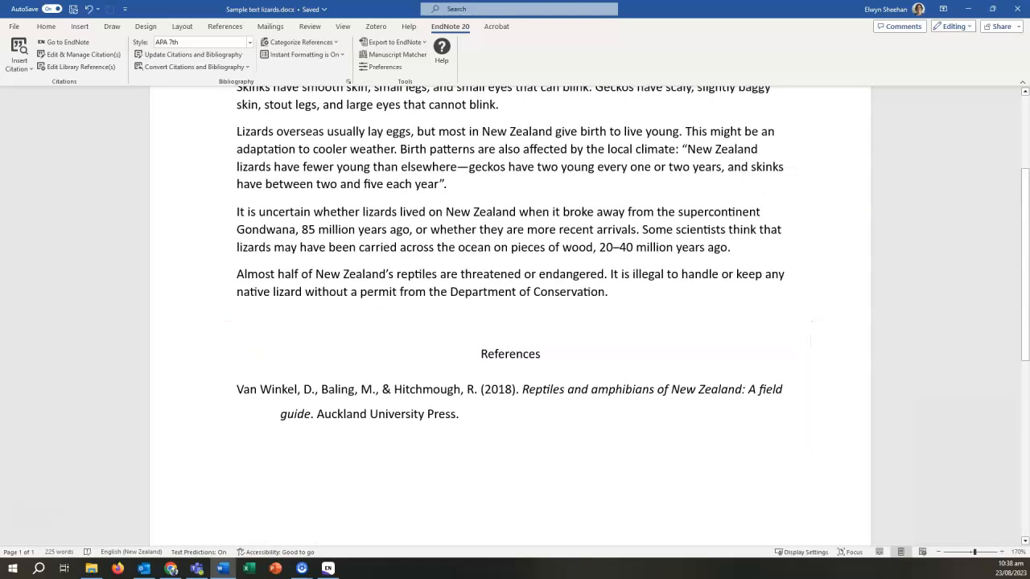
pyautogui.scroll(3, 577, 355)
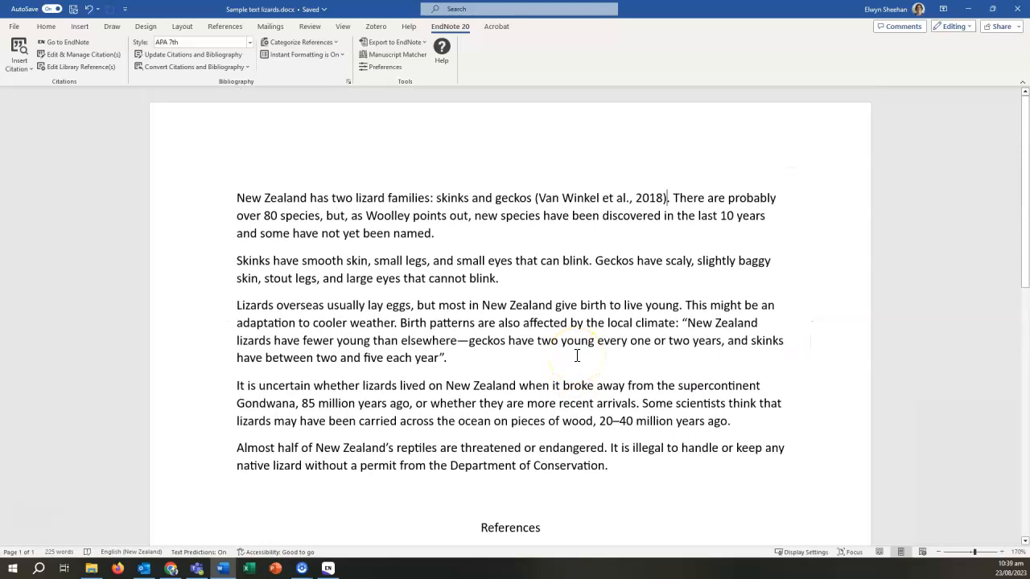
pyautogui.click(579, 198)
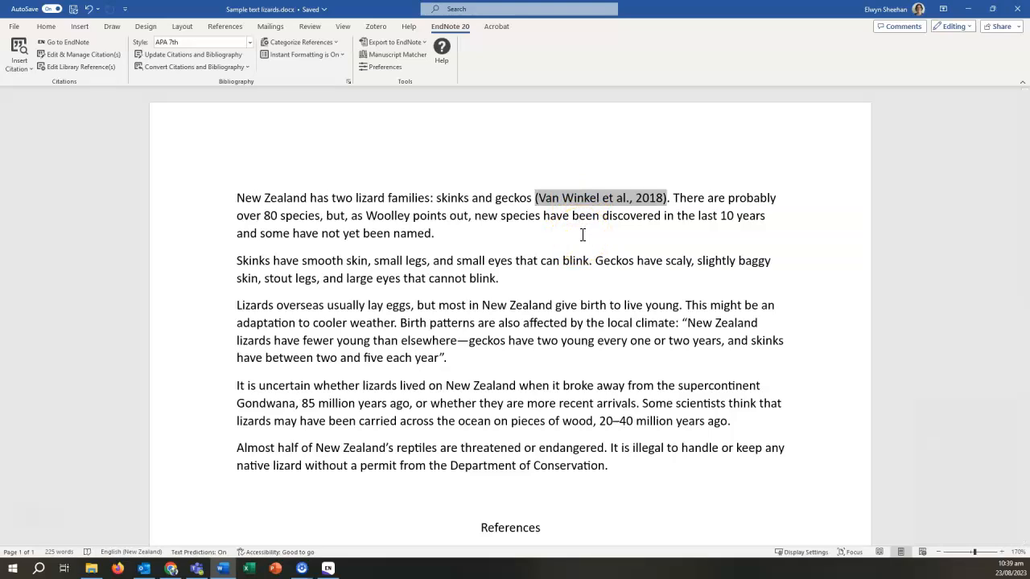
pyautogui.click(507, 282)
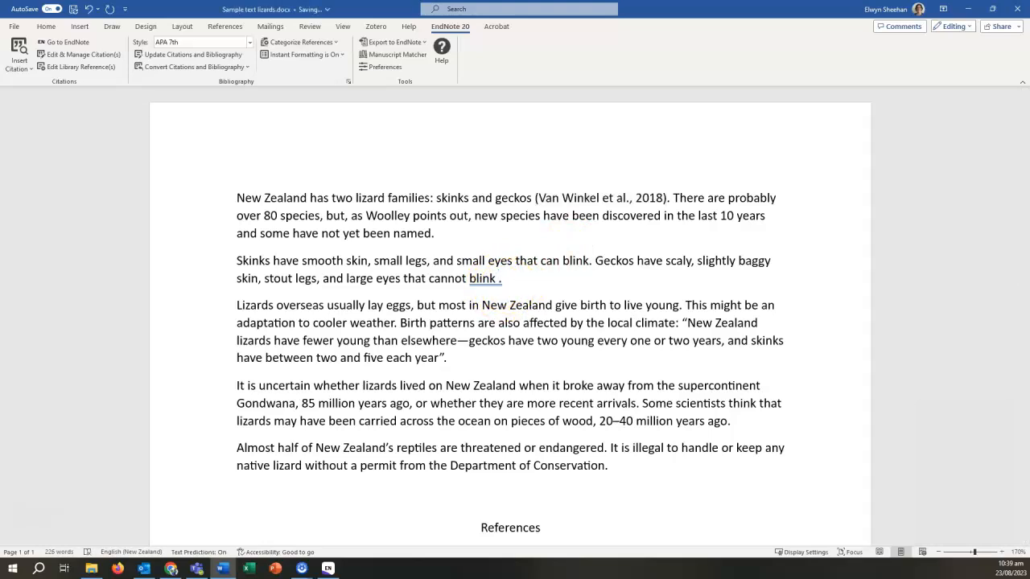
pyautogui.click(77, 41)
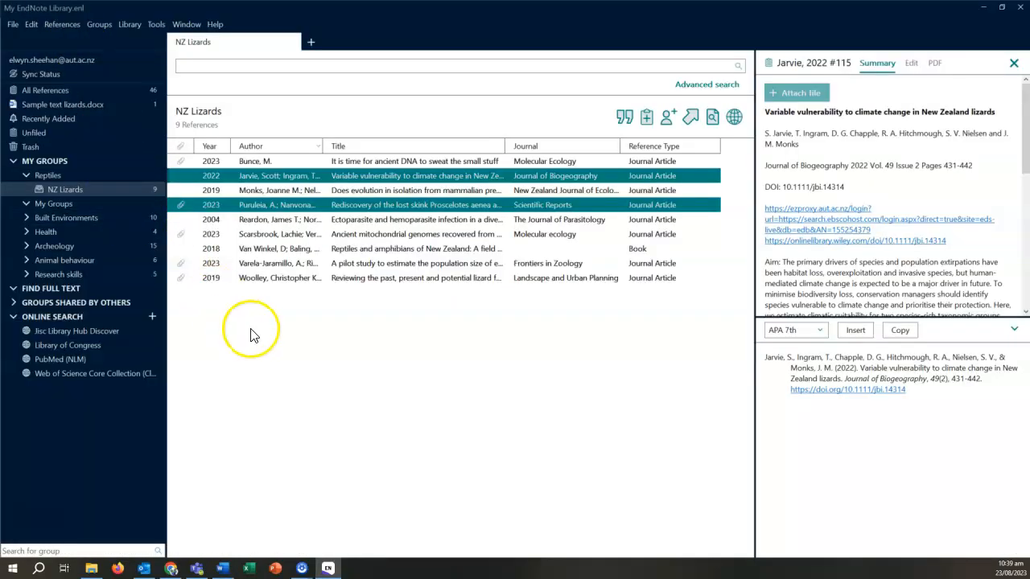
# - Cite the Reardon 2004 and Monks 2019 references together after 'cannot blink'
pyautogui.click(350, 220)
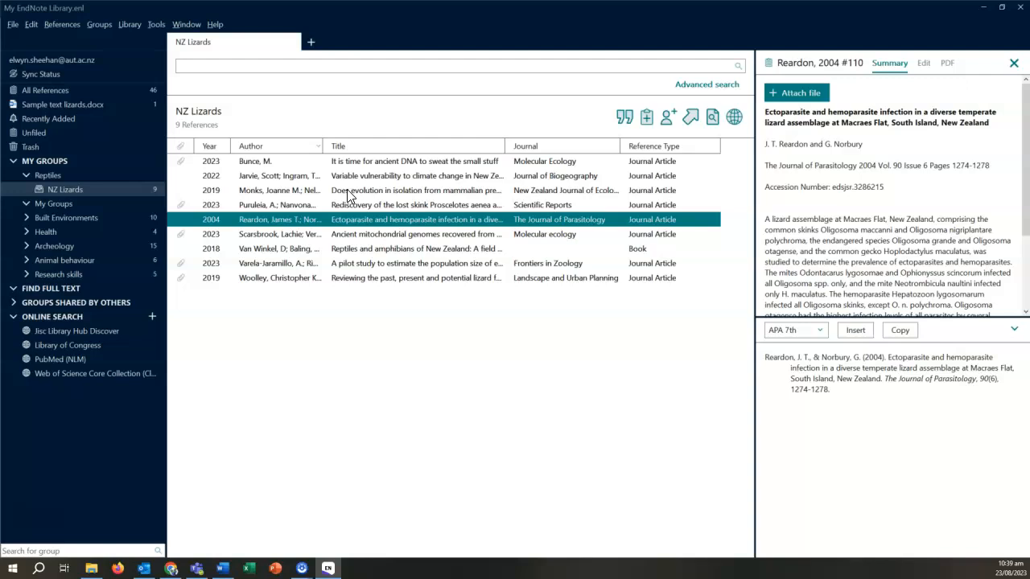
pyautogui.keyDown('ctrl'); pyautogui.click(346, 190); pyautogui.keyUp('ctrl')
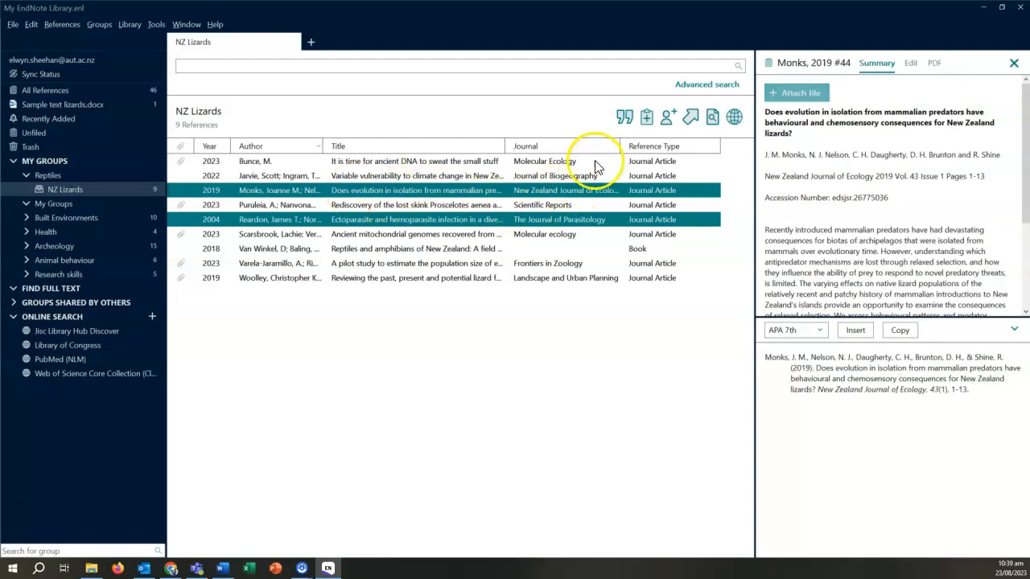
pyautogui.click(624, 121)
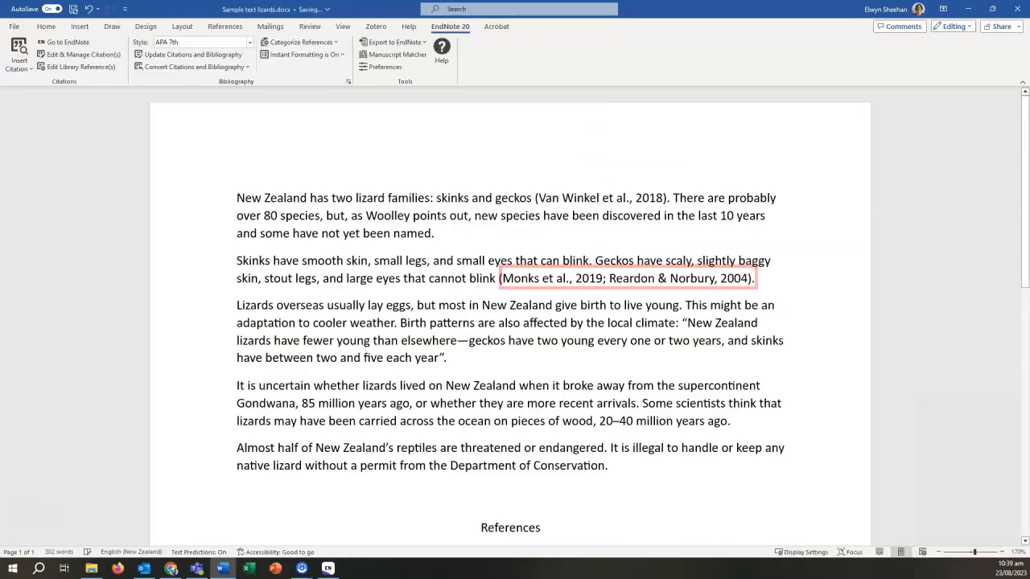
# - Check the reference list, then select the Varela-Jaramillo 2023 citation after the lizard-young quotation
pyautogui.scroll(-5, 510, 322)
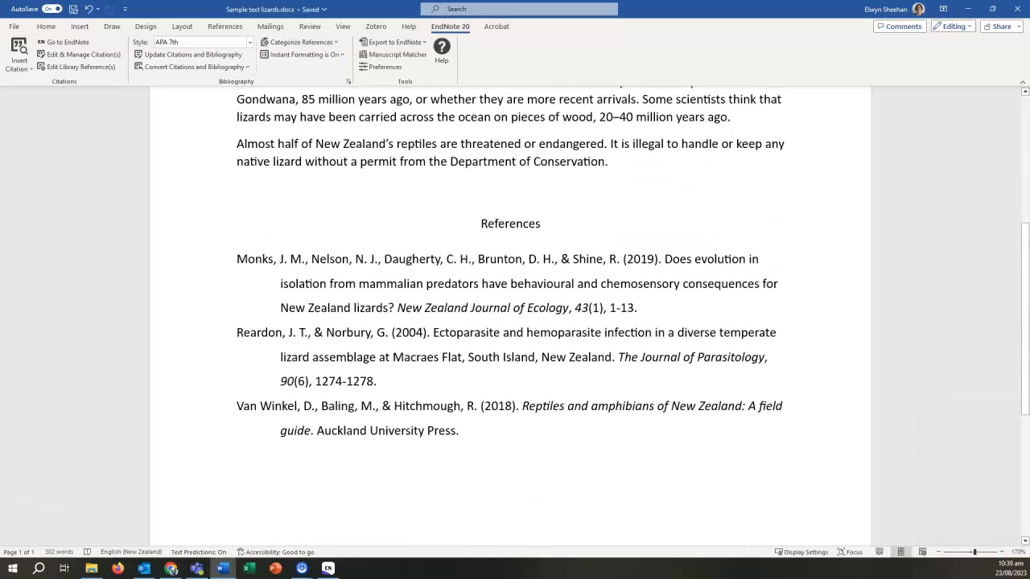
pyautogui.scroll(5, 510, 322)
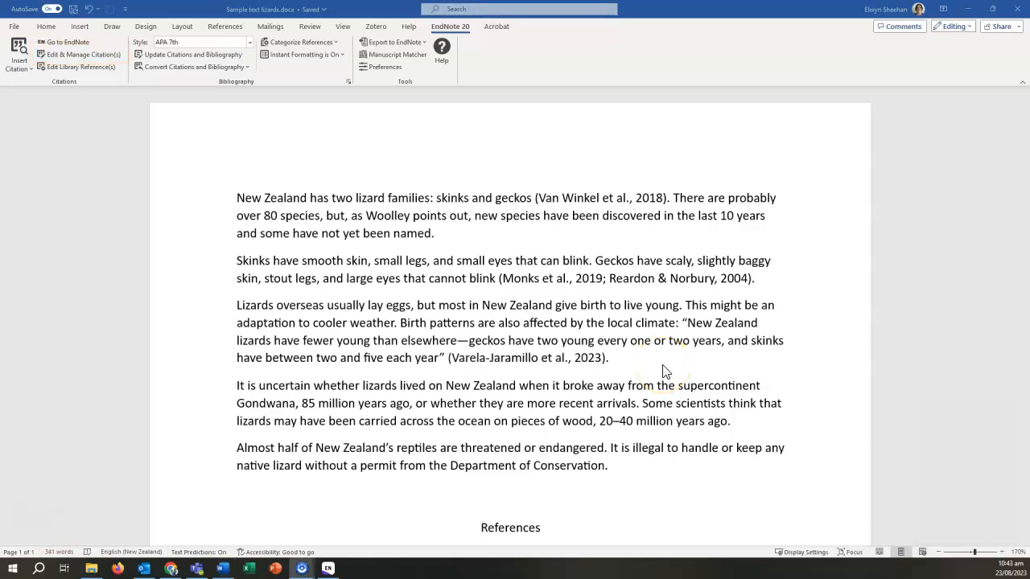
pyautogui.doubleClick(508, 358)
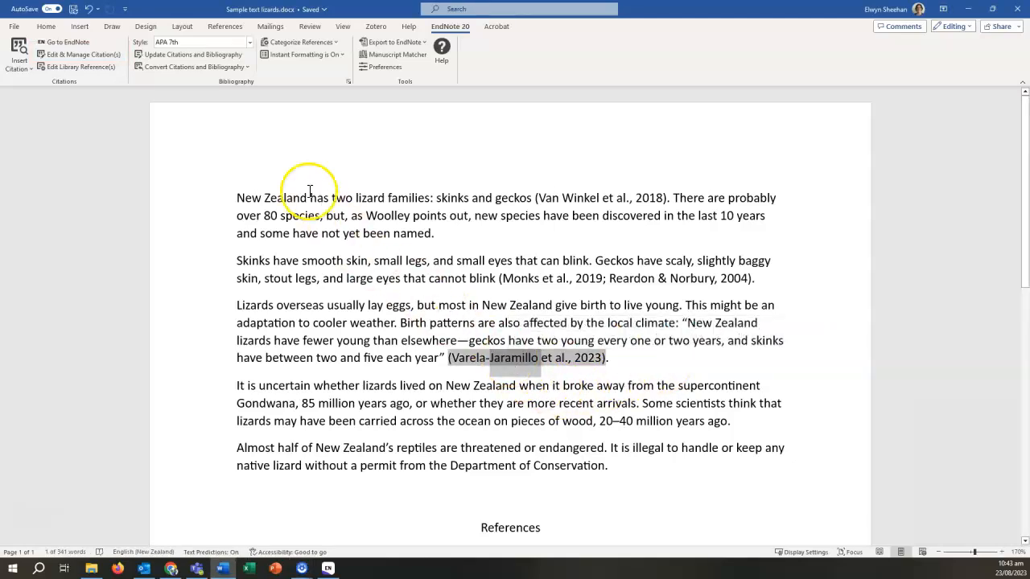
# - Add page 54 so the citation reads (Varela-Jaramillo et al., 2023, p. 54)
pyautogui.click(94, 58)
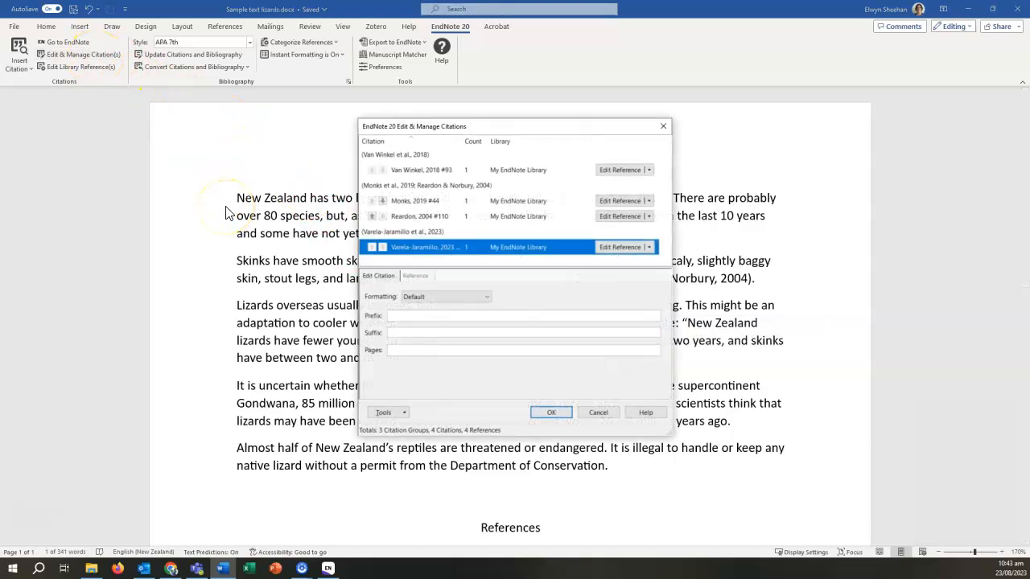
pyautogui.click(400, 350)
pyautogui.write('54')
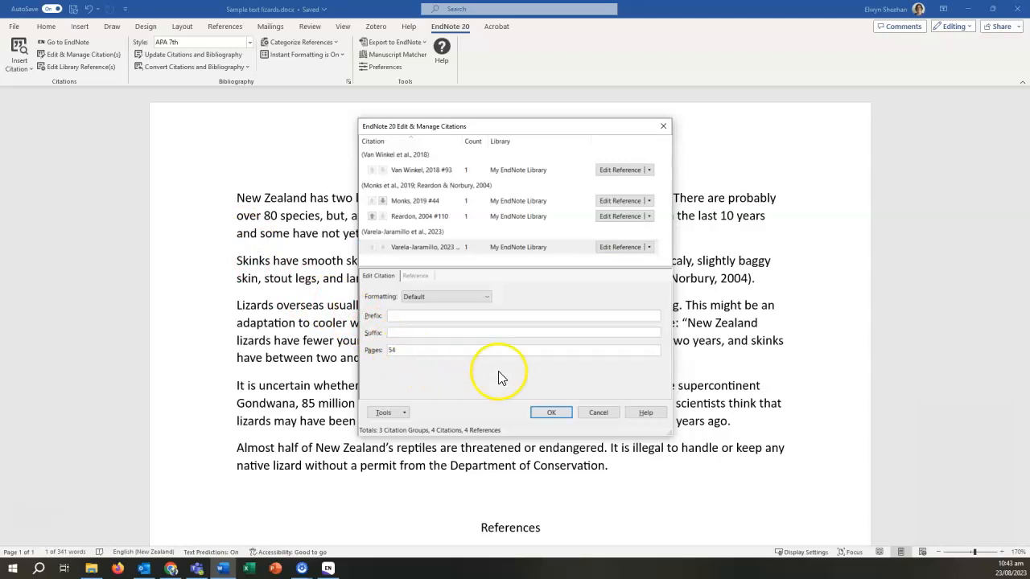
pyautogui.click(550, 412)
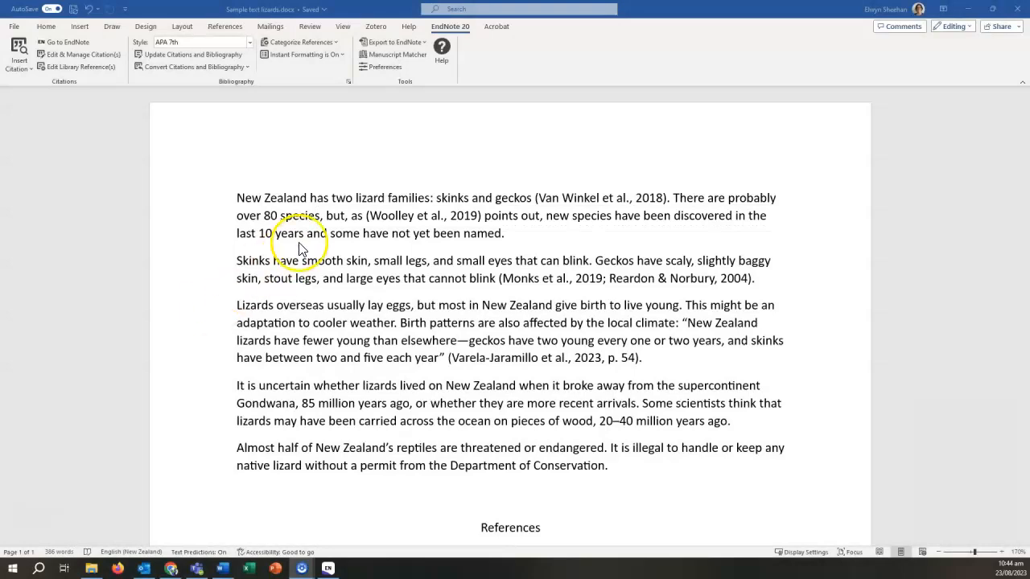
# - Format the Woolley citation as Author (Year), reading 'Woolley et al. (2019) points out'
pyautogui.click(389, 215)
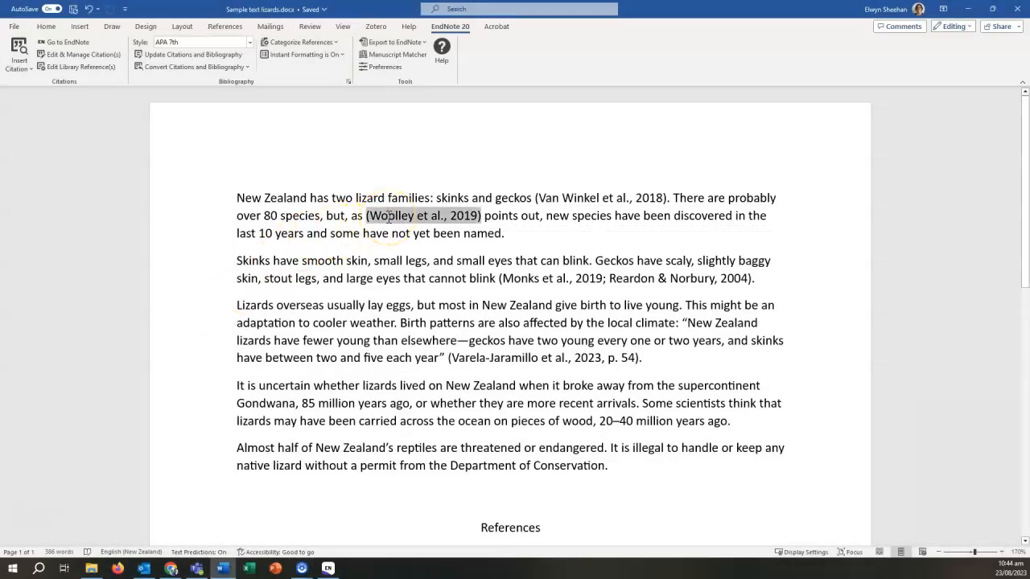
pyautogui.click(103, 62)
pyautogui.click(103, 62)
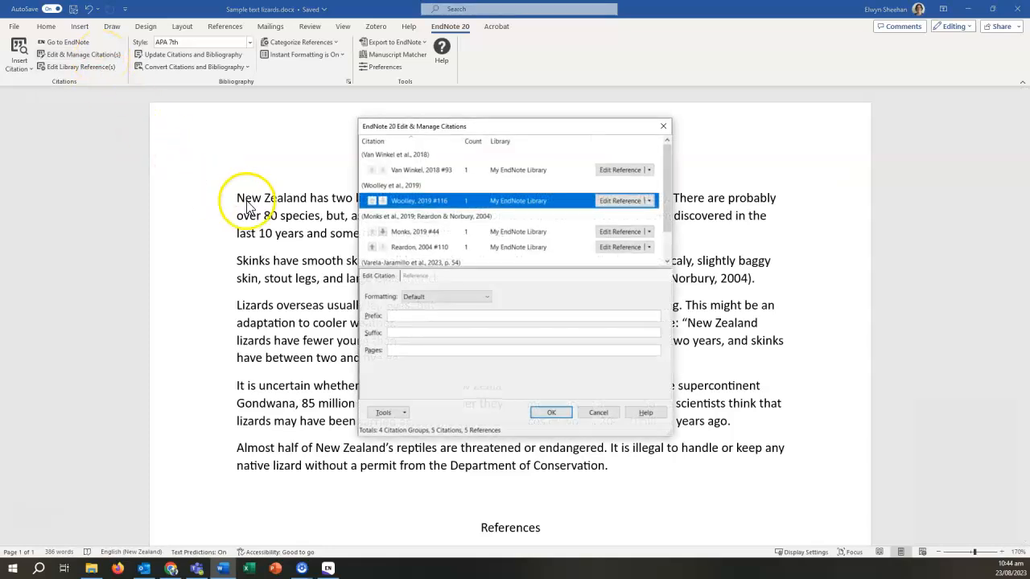
pyautogui.click(486, 297)
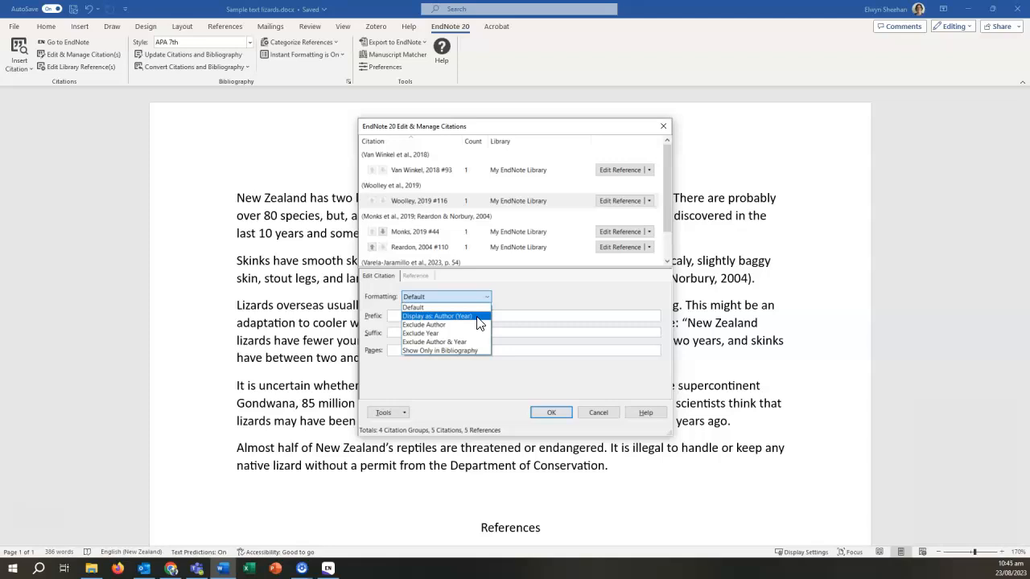
pyautogui.click(478, 316)
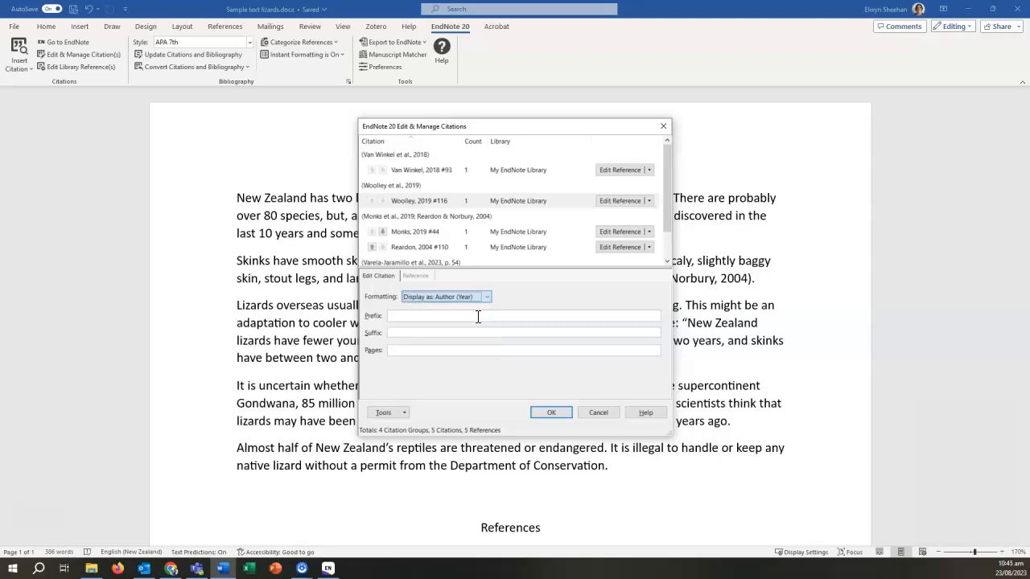
pyautogui.click(551, 414)
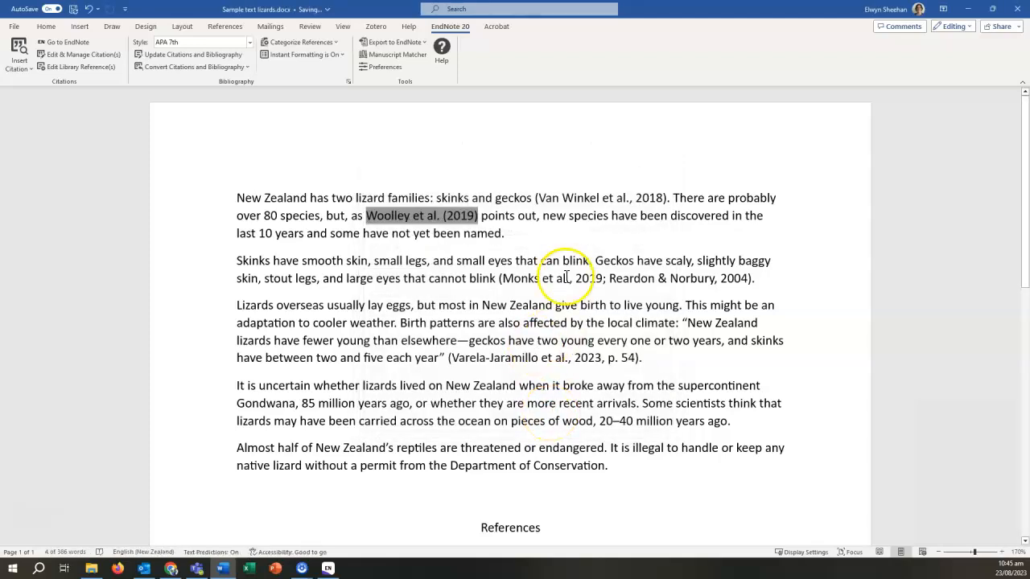
pyautogui.click(582, 245)
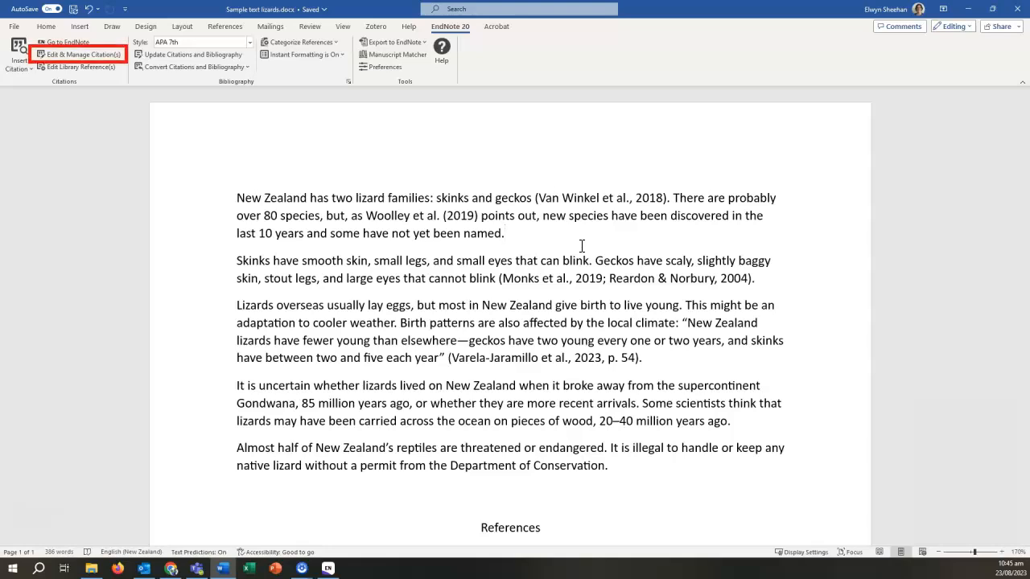
# - Remove the Van Winkel et al., 2018 citation from the first sentence using Edit & Manage Citations
pyautogui.click(582, 241)
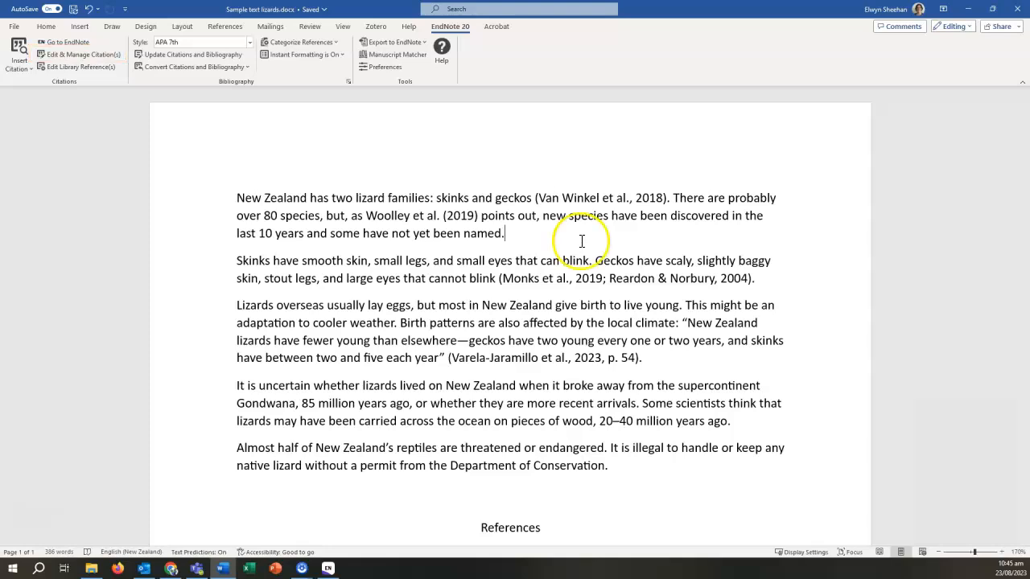
pyautogui.click(579, 200)
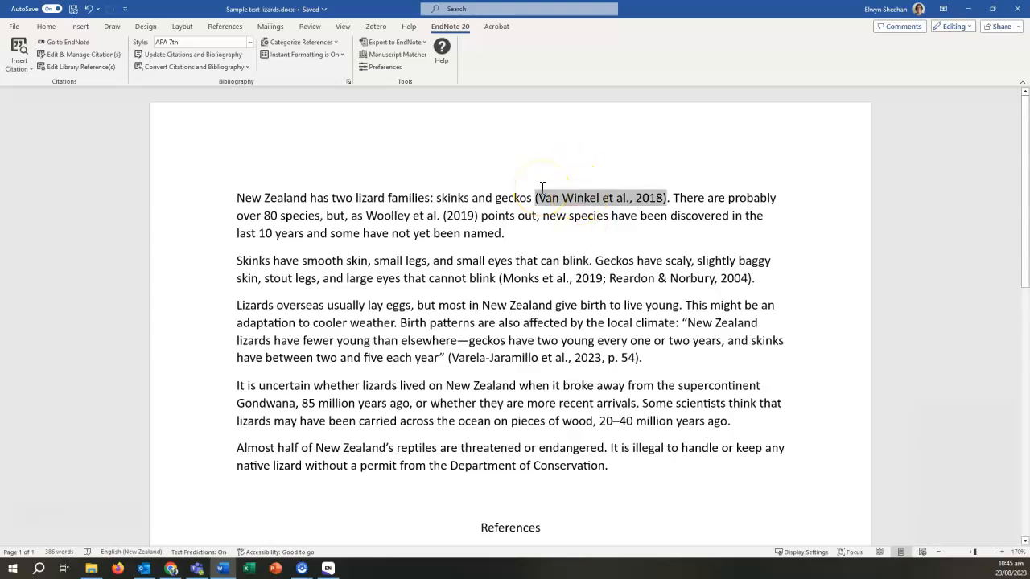
pyautogui.click(110, 58)
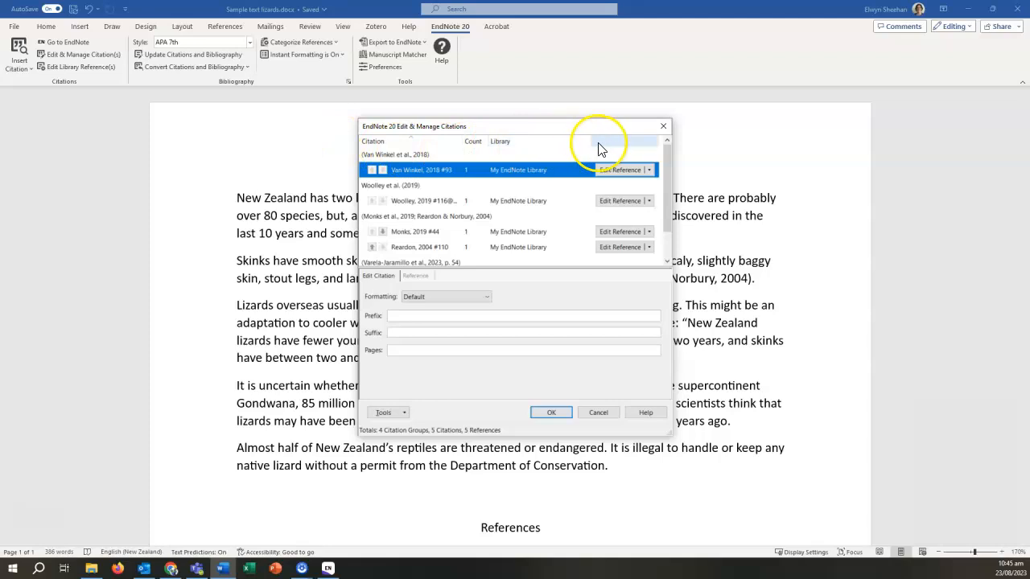
pyautogui.click(648, 171)
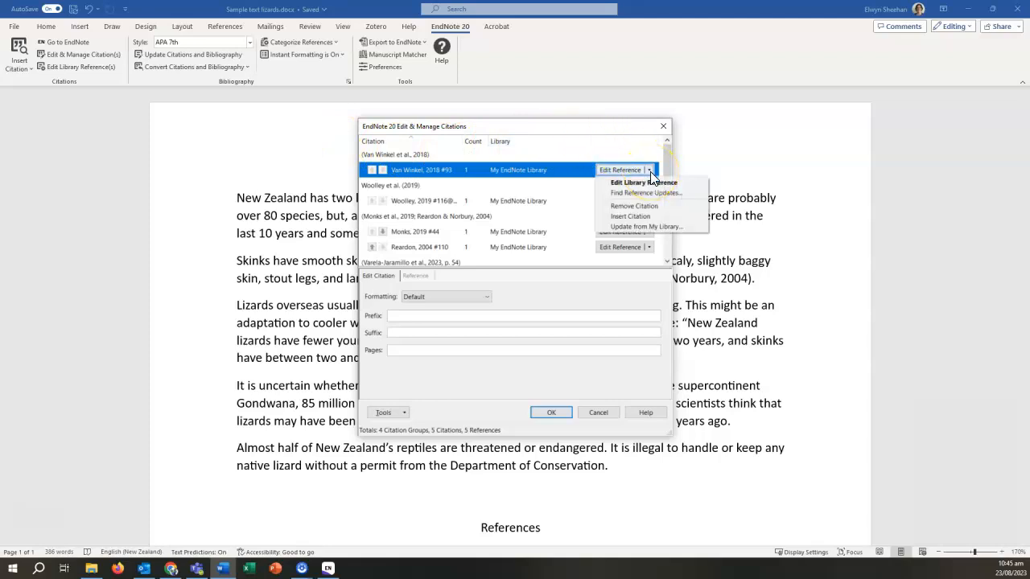
pyautogui.click(669, 205)
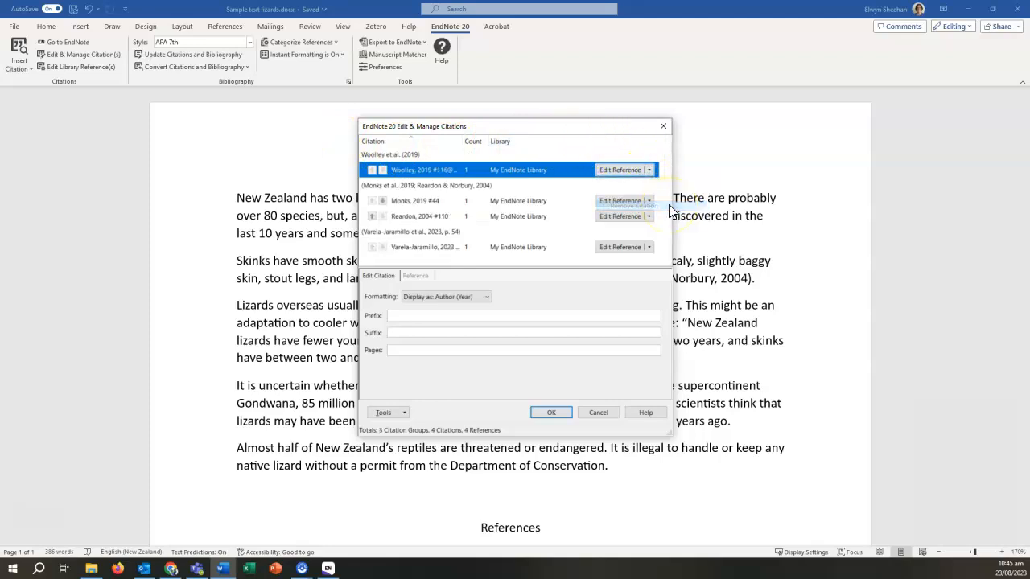
pyautogui.click(529, 376)
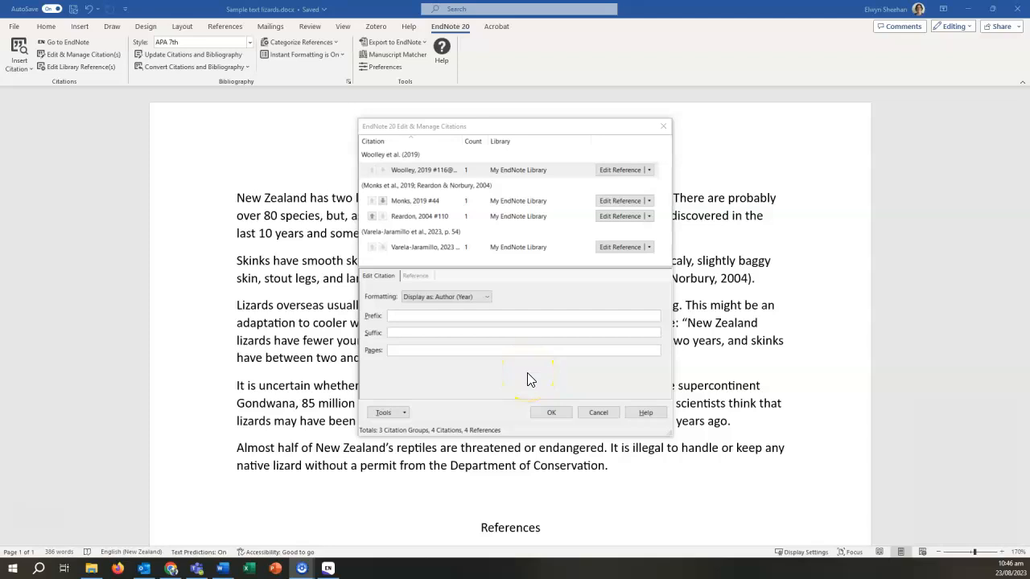
pyautogui.click(540, 413)
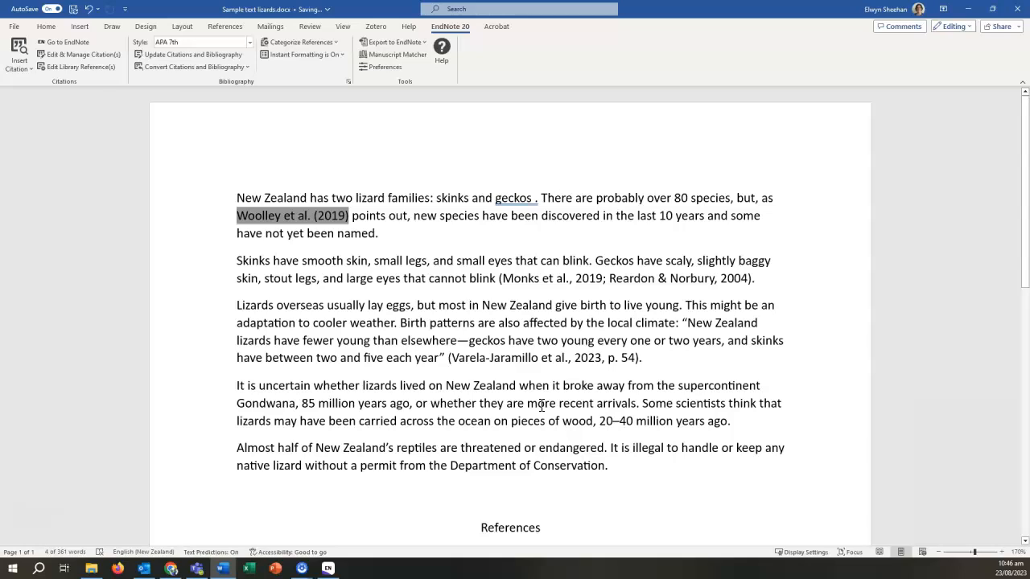
# - Accept Word's fix deleting the space before the full stop after 'geckos', then review References
pyautogui.click(526, 200)
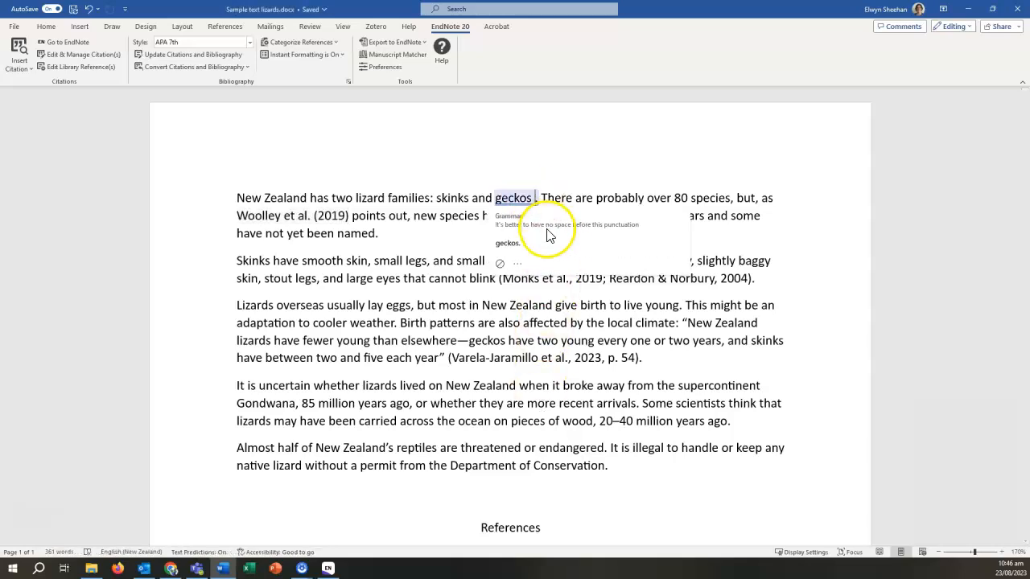
pyautogui.click(515, 243)
pyautogui.scroll(-6, 437, 379)
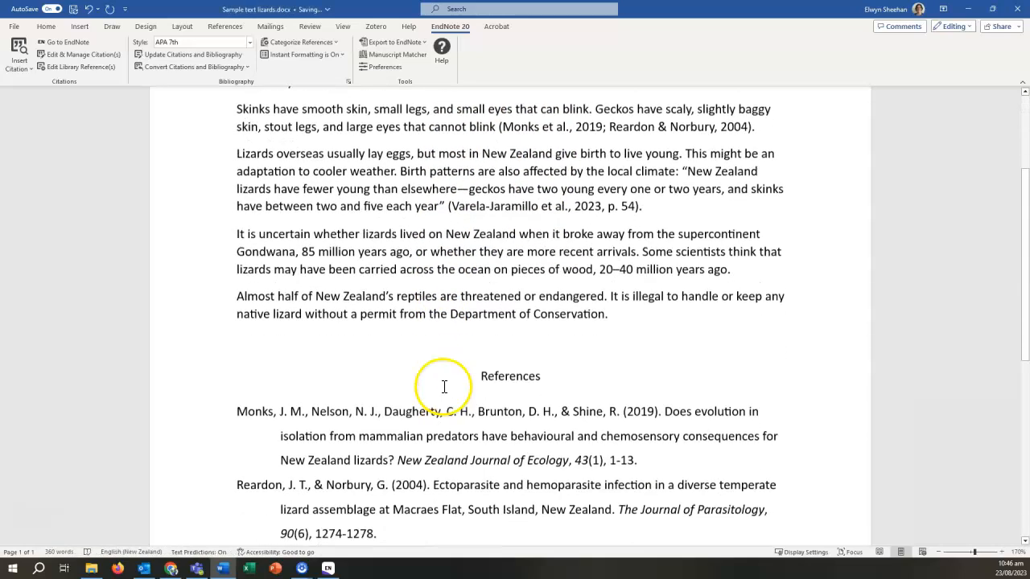
pyautogui.scroll(-1, 436, 379)
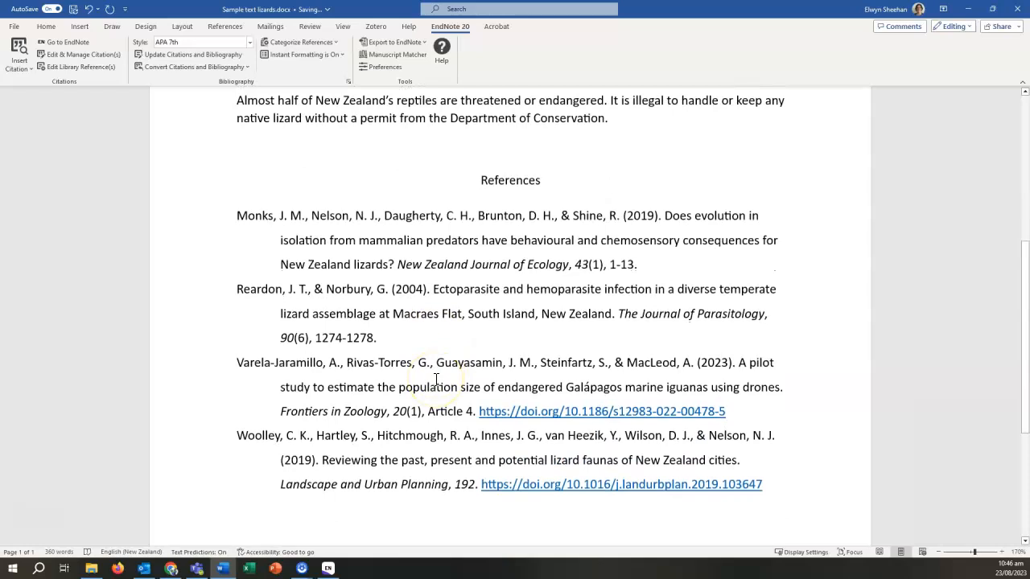
pyautogui.scroll(10, 436, 379)
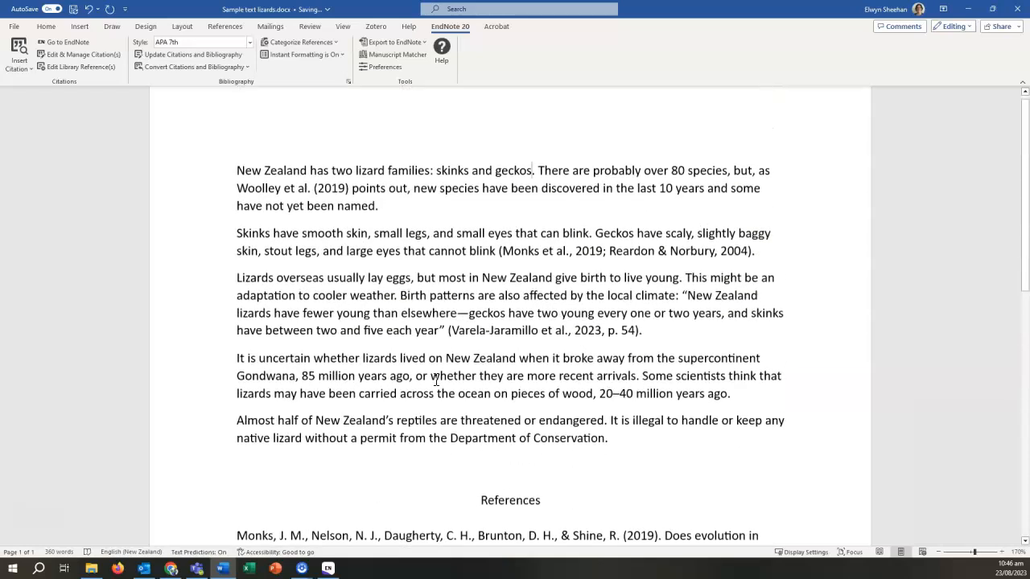
pyautogui.click(185, 336)
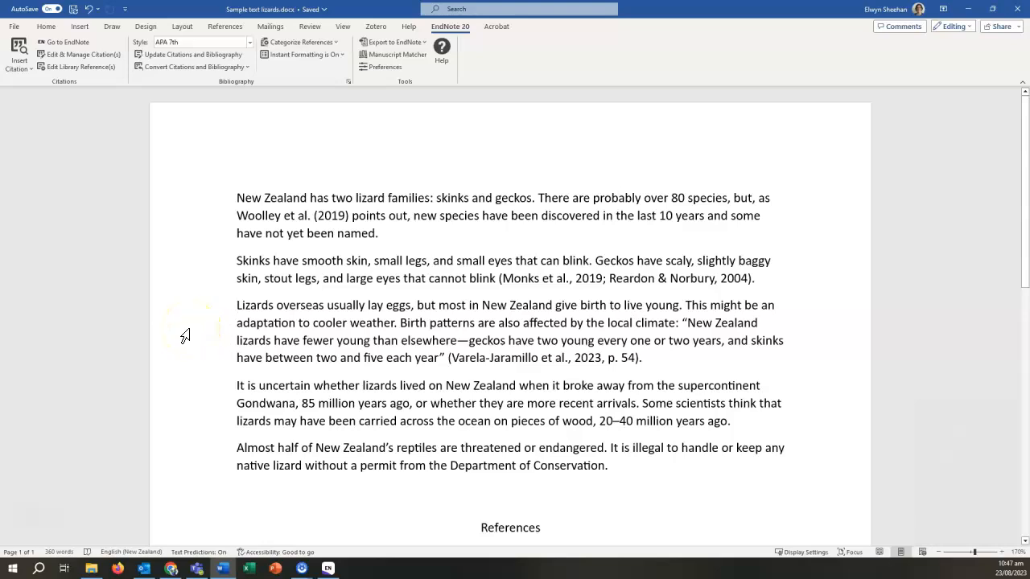
pyautogui.scroll(-8, 185, 336)
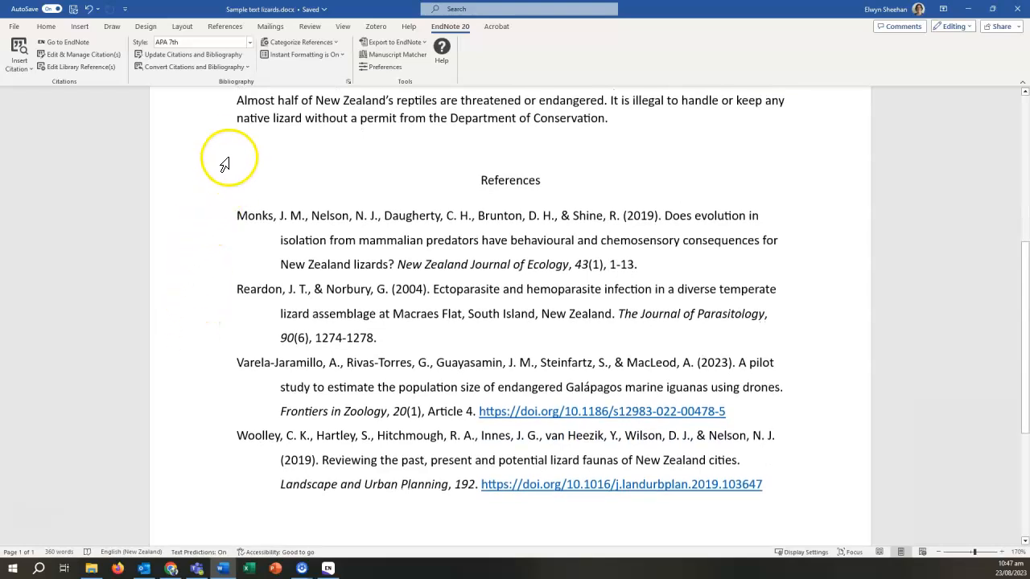
# - Change the EndNote bibliography line spacing from 1.5 Lines to Double, keeping Calibri 11
pyautogui.click(349, 82)
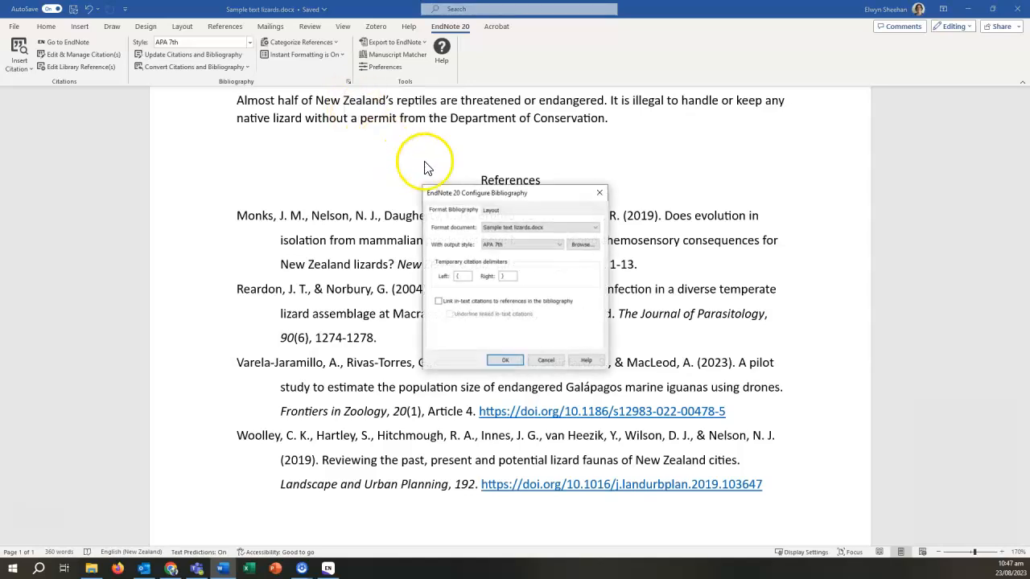
pyautogui.click(493, 210)
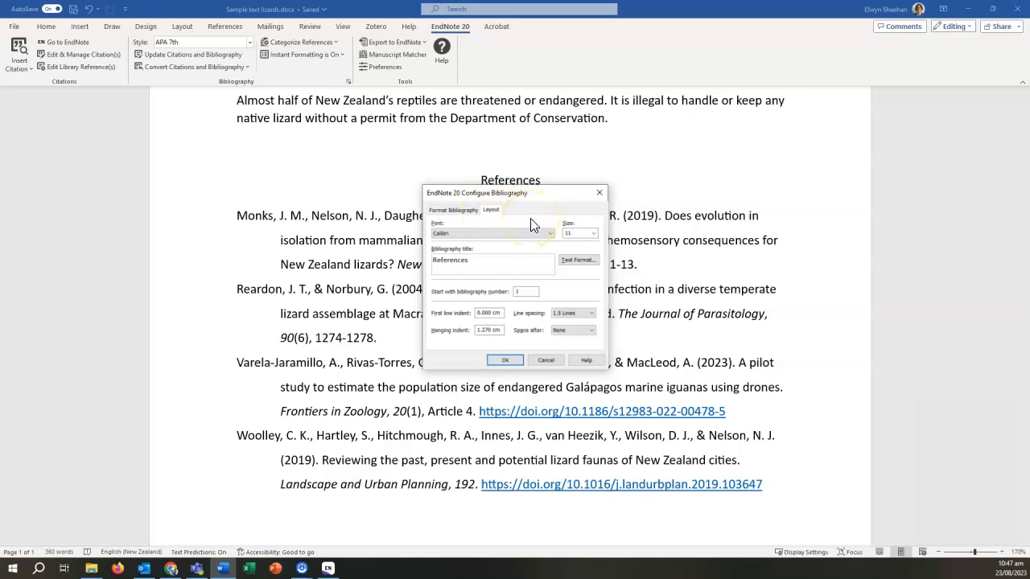
pyautogui.click(550, 234)
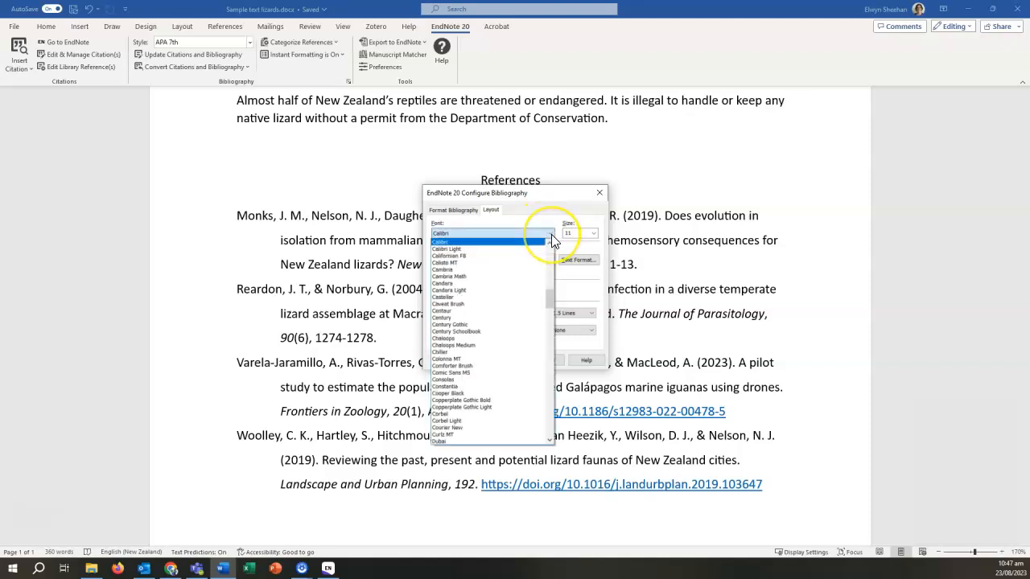
pyautogui.click(551, 234)
pyautogui.click(594, 234)
pyautogui.click(594, 234)
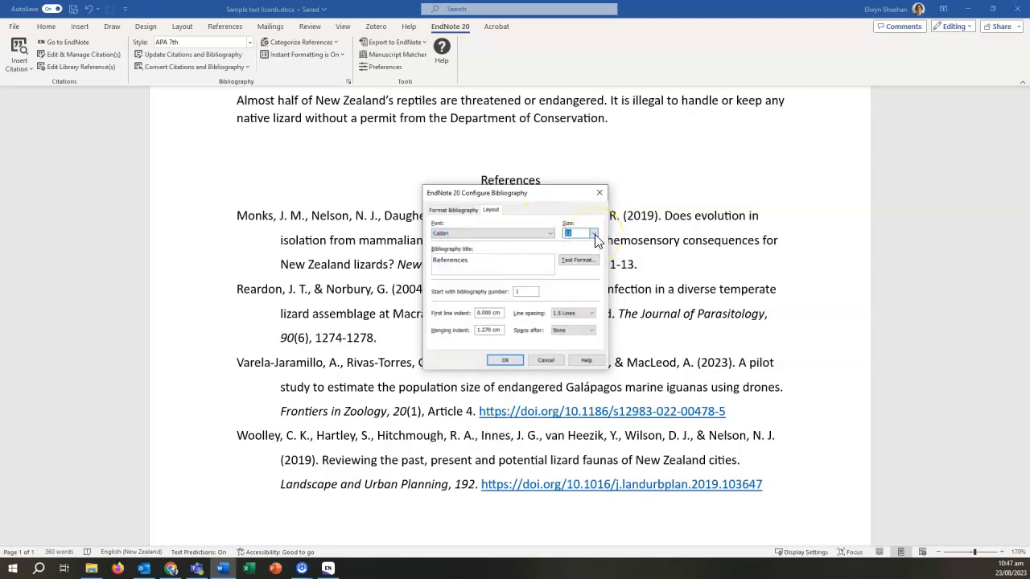
pyautogui.click(494, 263)
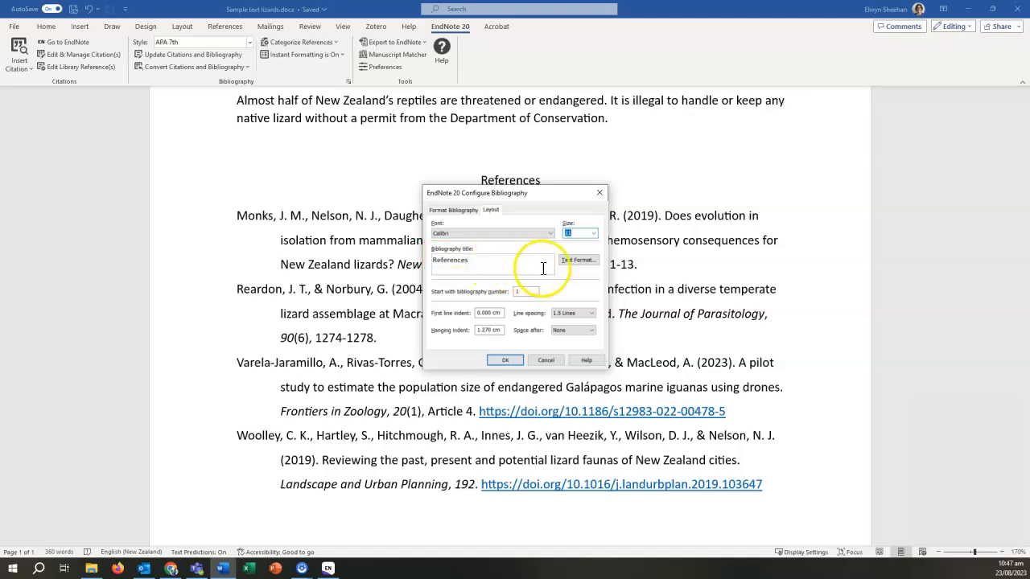
pyautogui.click(590, 313)
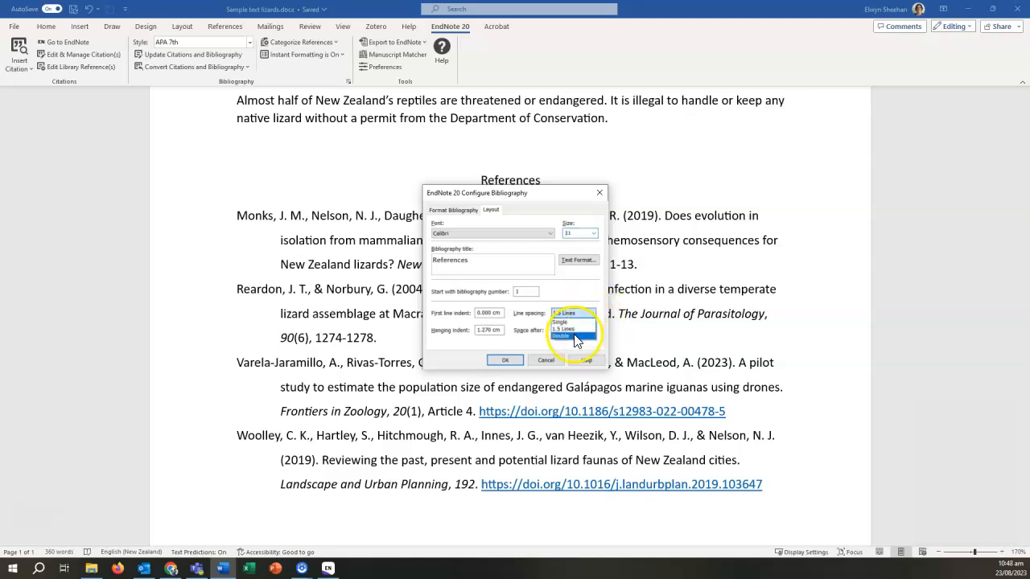
pyautogui.click(576, 336)
pyautogui.click(506, 361)
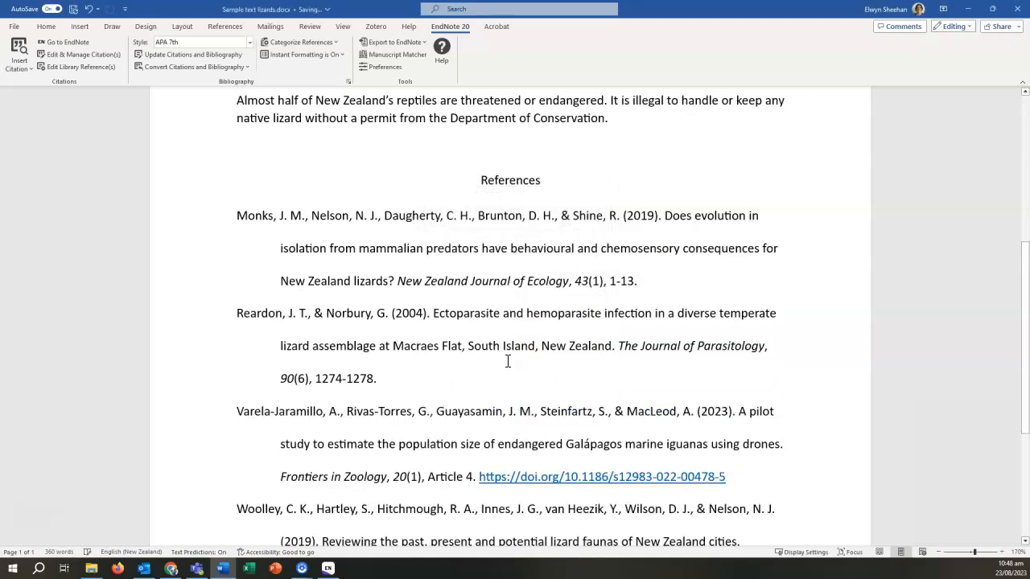